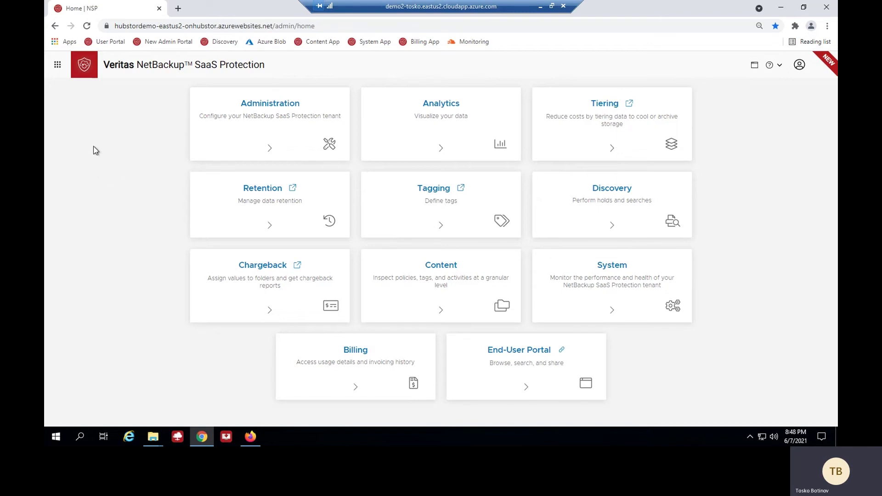
Step: Show the Connectors > Instances table under Administration and scroll through each connector's capture status
{"action": "left_click", "coordinate": [265, 106]}
{"action": "left_click", "coordinate": [96, 183]}
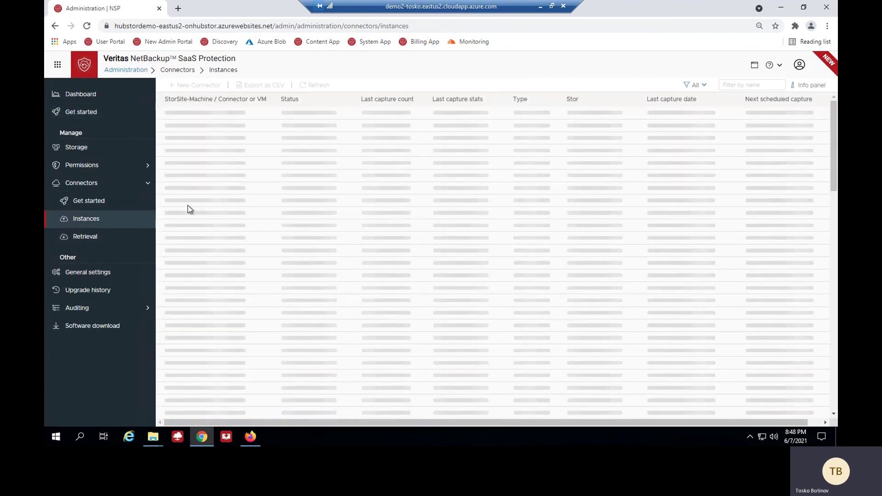
{"action": "scroll", "coordinate": [221, 251], "scroll_direction": "down", "scroll_amount": 1}
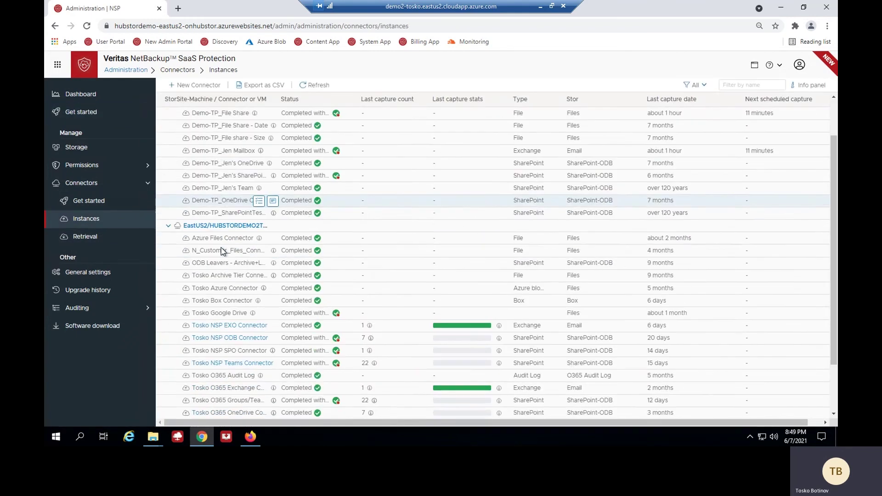
{"action": "scroll", "coordinate": [221, 251], "scroll_direction": "down", "scroll_amount": 2}
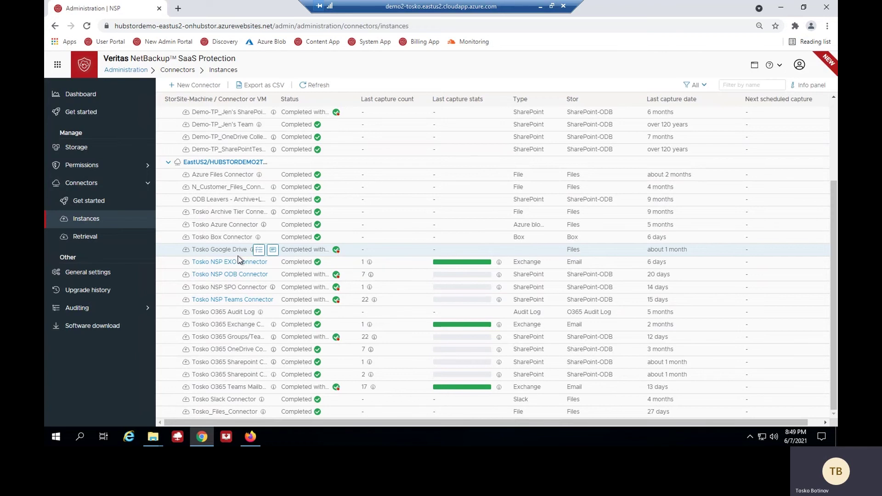
Step: Check the Tosko NSP EXO Connector's Scheduling settings, then go back to the admin home page
{"action": "left_click", "coordinate": [215, 262]}
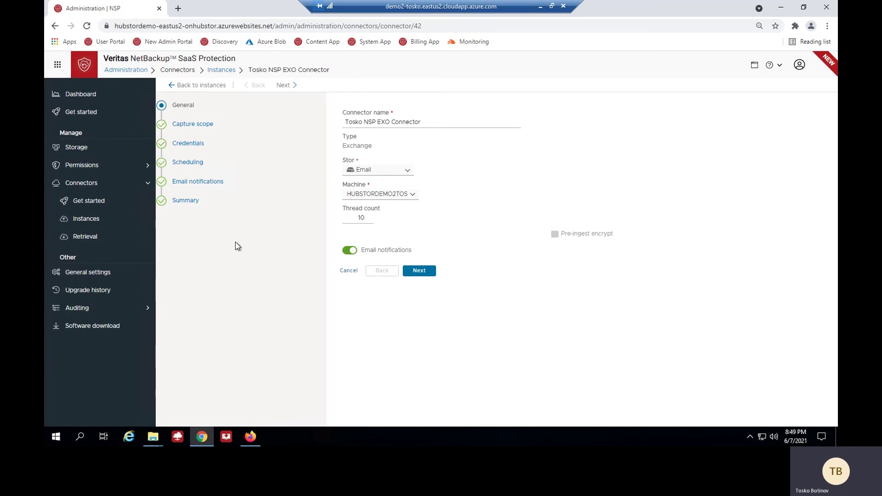
{"action": "left_click", "coordinate": [198, 165]}
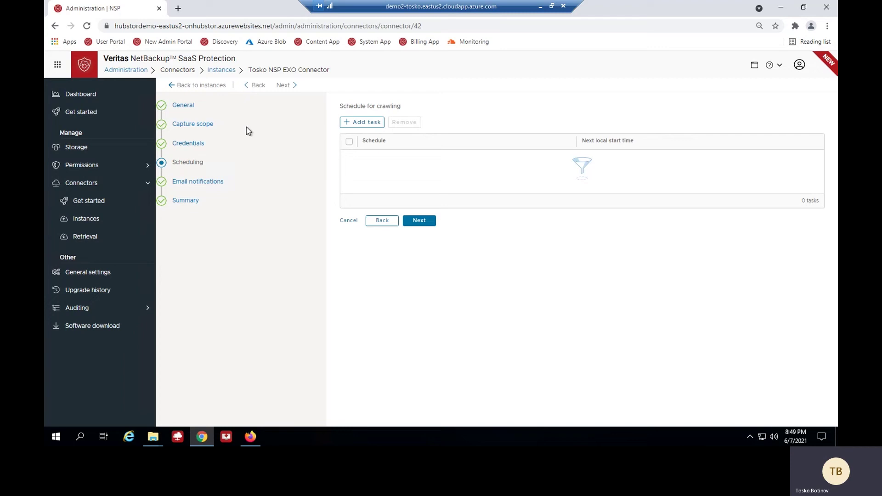
{"action": "left_click", "coordinate": [94, 71]}
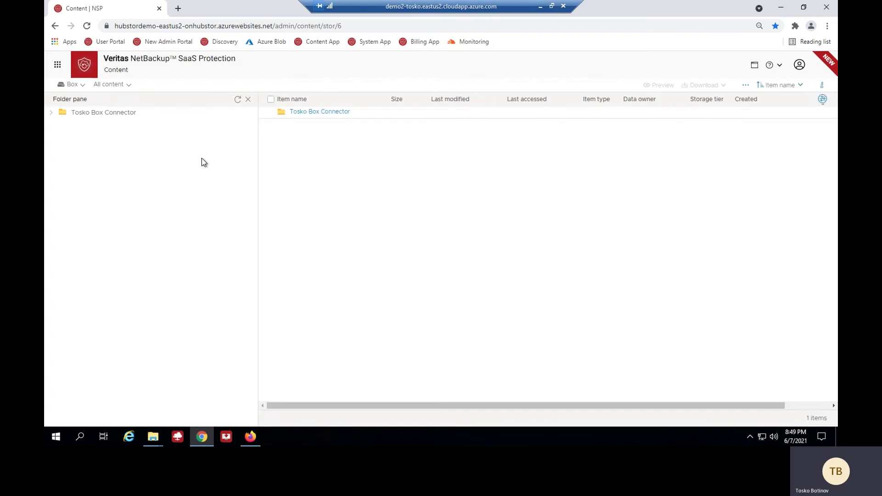
Step: Switch Content to Email and list the Tosko NSP EXO Connector's Active Mailbox Inbox (93 items)
{"action": "left_click", "coordinate": [71, 86]}
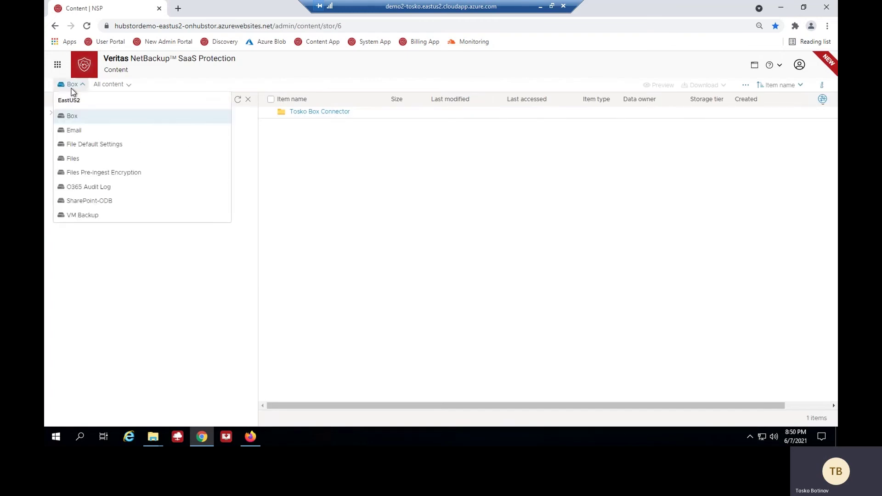
{"action": "left_click", "coordinate": [72, 129]}
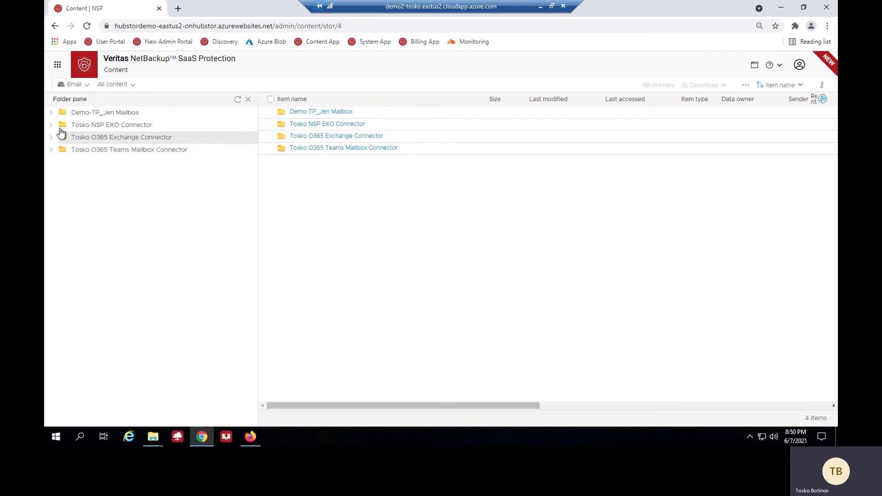
{"action": "left_click", "coordinate": [51, 125]}
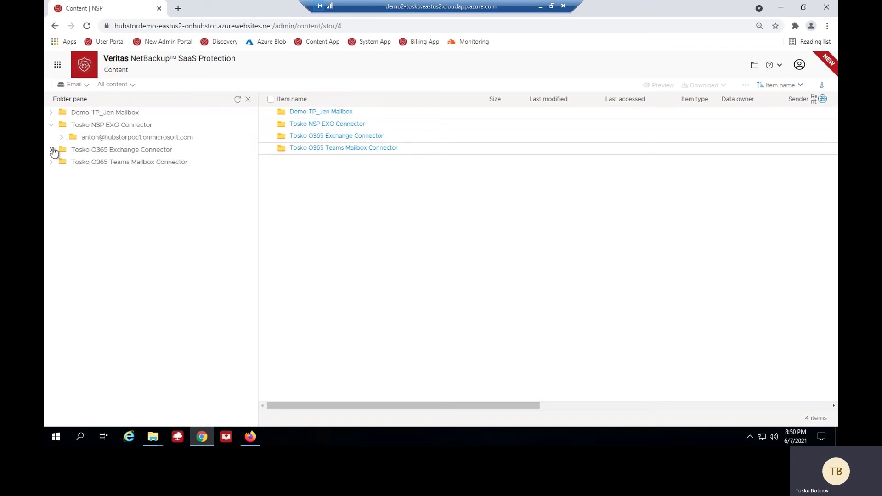
{"action": "left_click", "coordinate": [51, 150]}
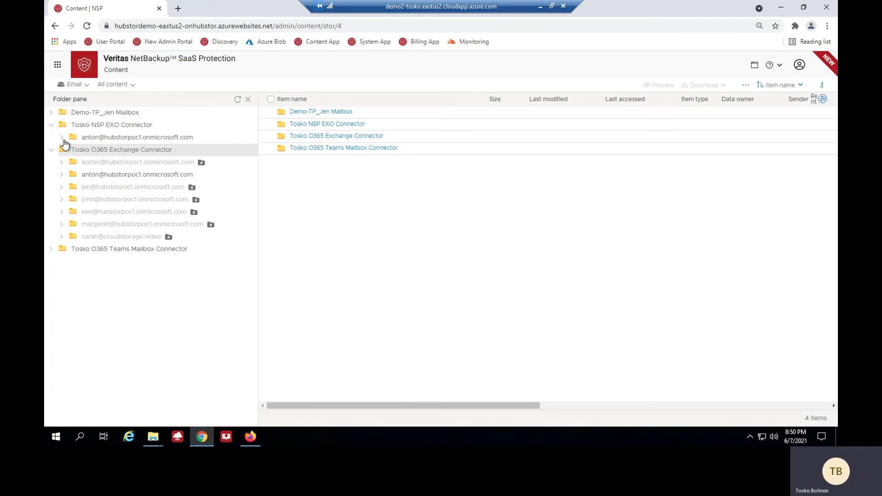
{"action": "left_click", "coordinate": [61, 137]}
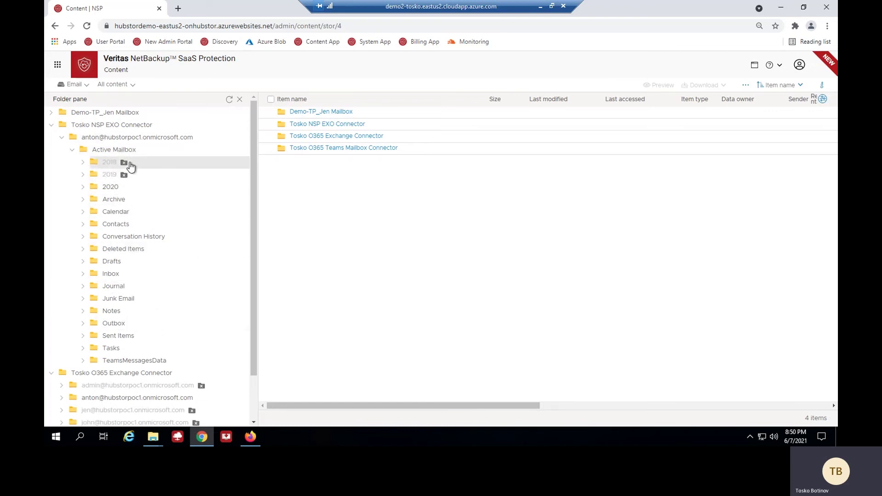
{"action": "left_click", "coordinate": [84, 274]}
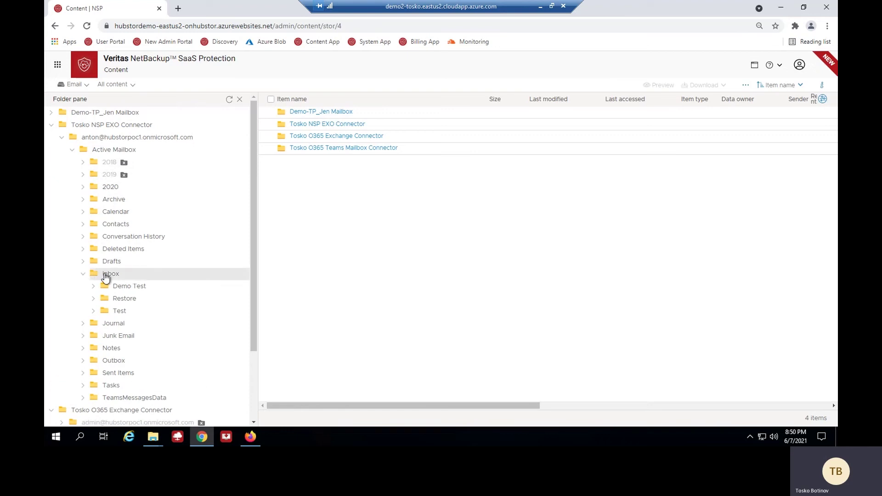
{"action": "left_click", "coordinate": [105, 276]}
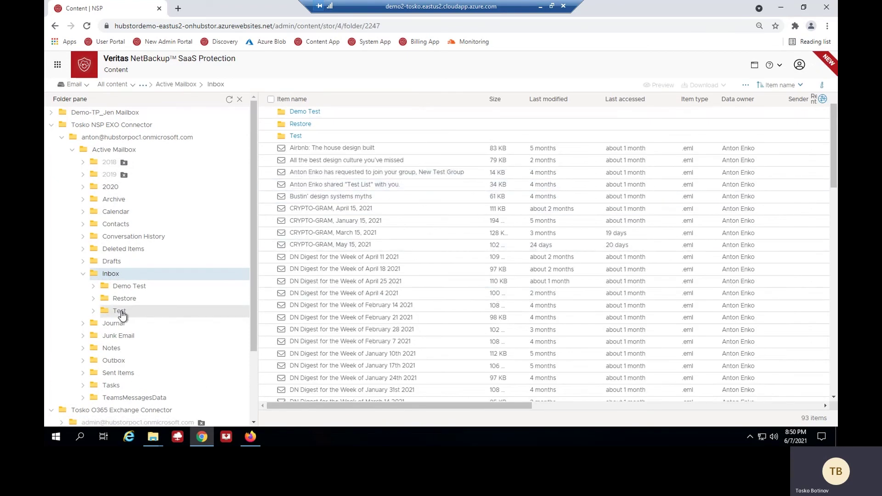
Step: List the 50 backed-up Test emails, then switch to Outlook's Test folder with 40 messages
{"action": "left_click", "coordinate": [121, 313]}
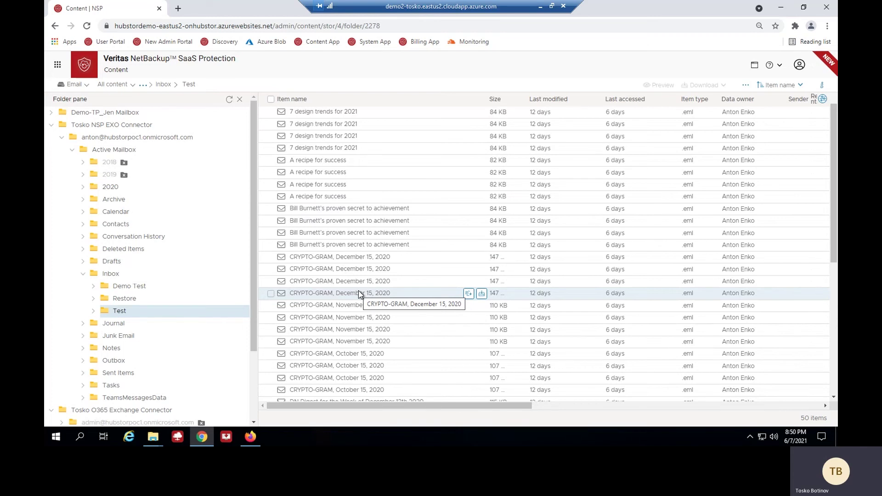
{"action": "left_click", "coordinate": [251, 436]}
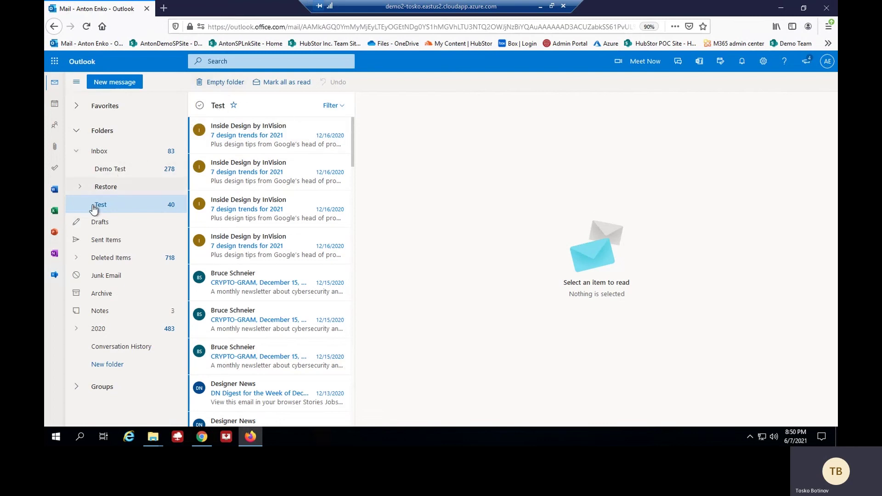
Step: Empty Outlook's Test folder, deleting all its conversations
{"action": "left_click", "coordinate": [231, 86]}
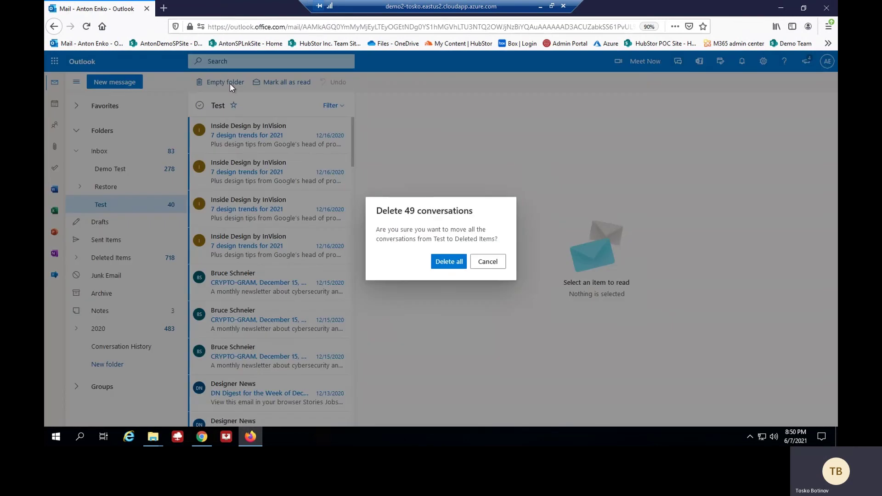
{"action": "left_click", "coordinate": [448, 262]}
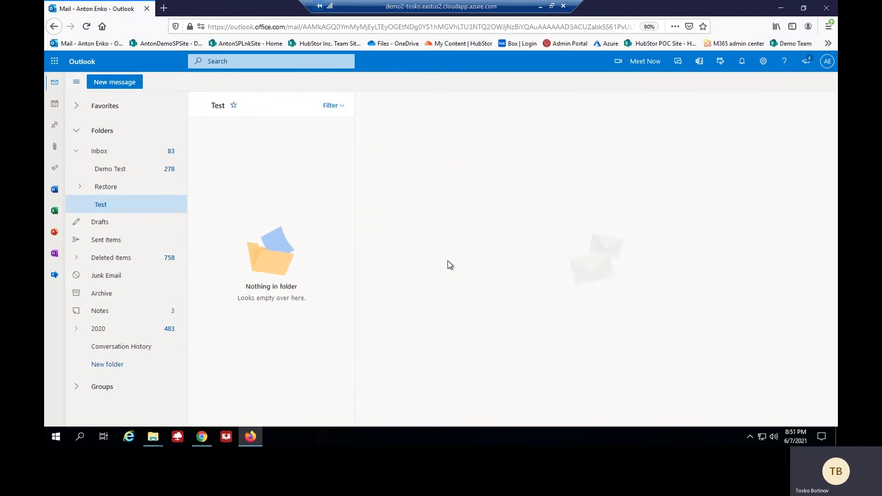
Step: Switch back to the Veritas backup content view, which still lists 50 Test items
{"action": "left_click", "coordinate": [201, 436]}
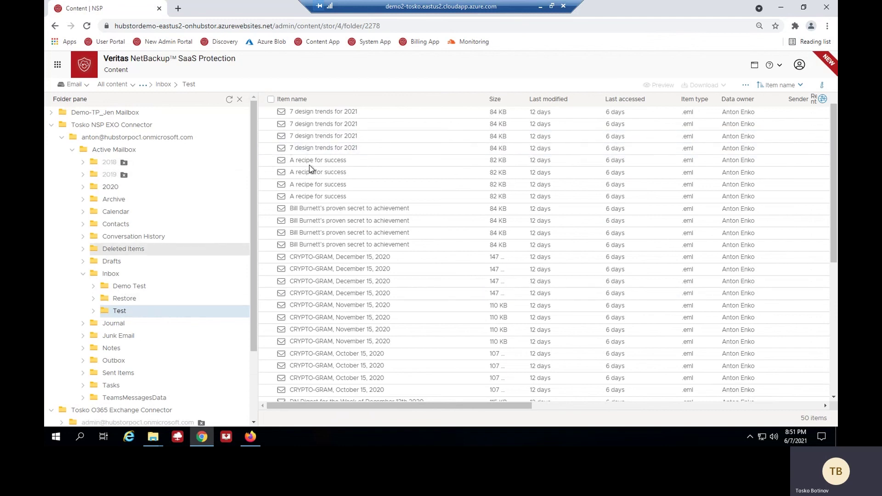
Step: Select all 50 backed-up Test emails and choose Restore from the Download menu
{"action": "left_click", "coordinate": [270, 101]}
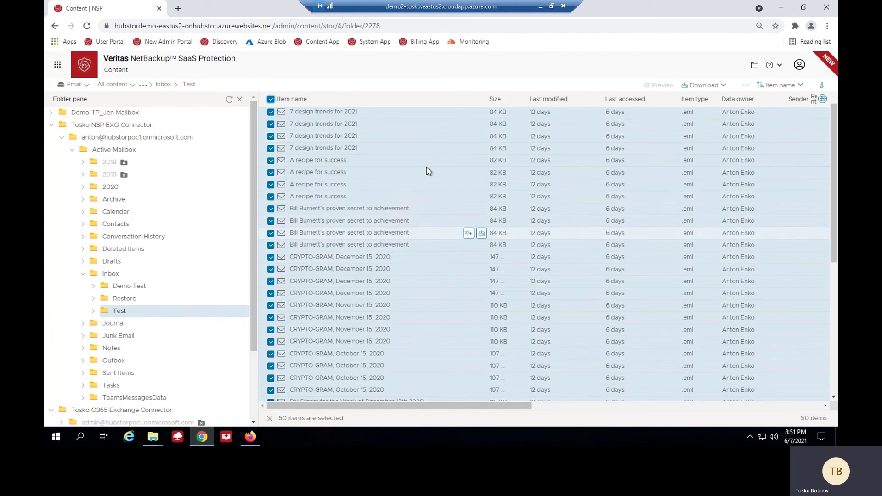
{"action": "left_click", "coordinate": [726, 87]}
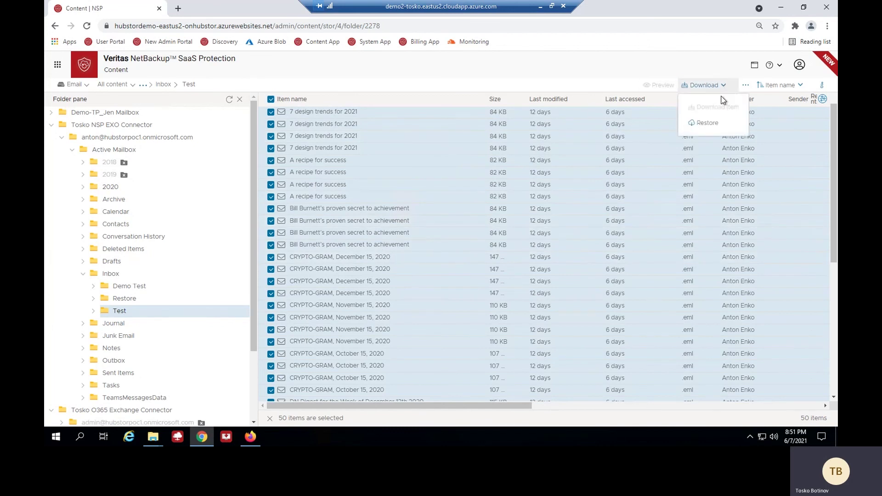
{"action": "left_click", "coordinate": [712, 123]}
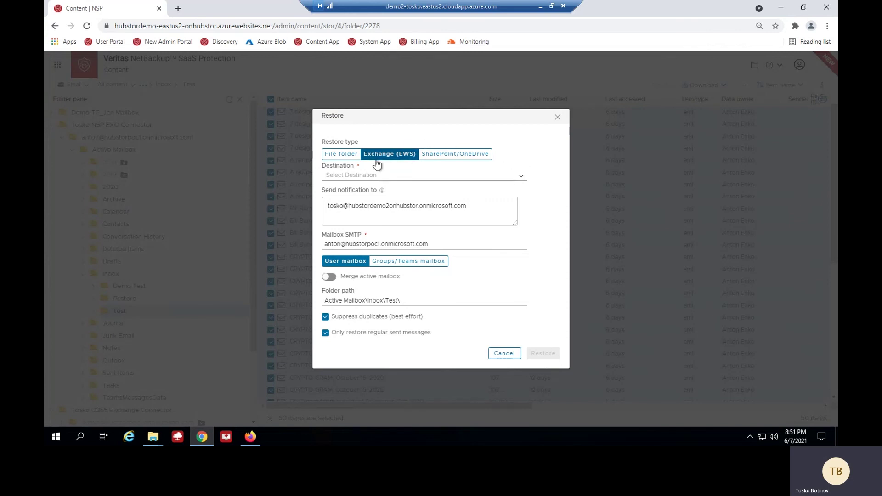
Step: Restore the 50 emails to HUBSTORDEMO2TOS - Test Mailbox export at Active Mailbox\Inbox\Test\, then return to Outlook
{"action": "left_click", "coordinate": [521, 176]}
{"action": "left_click", "coordinate": [487, 189]}
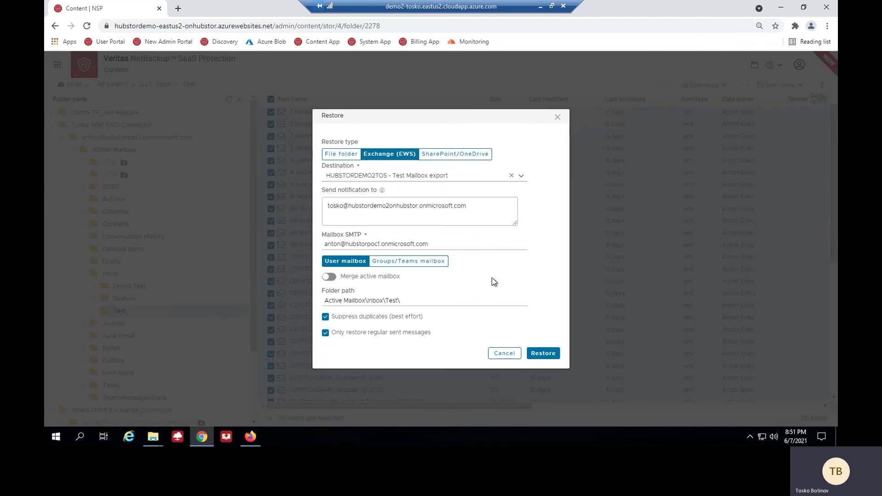
{"action": "left_click", "coordinate": [482, 244]}
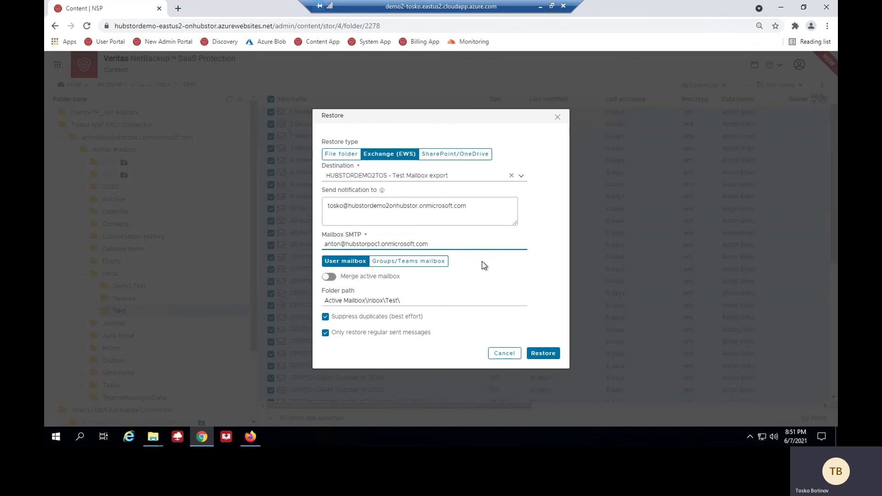
{"action": "left_click", "coordinate": [453, 299]}
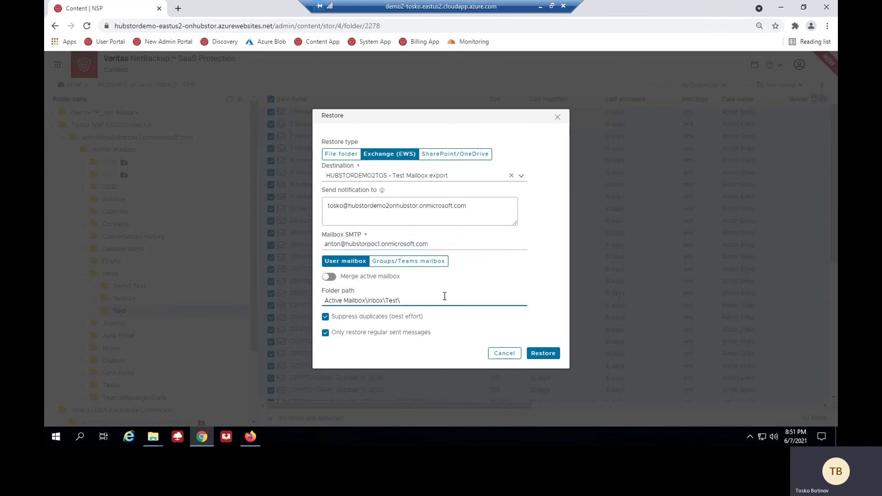
{"action": "left_click", "coordinate": [541, 354]}
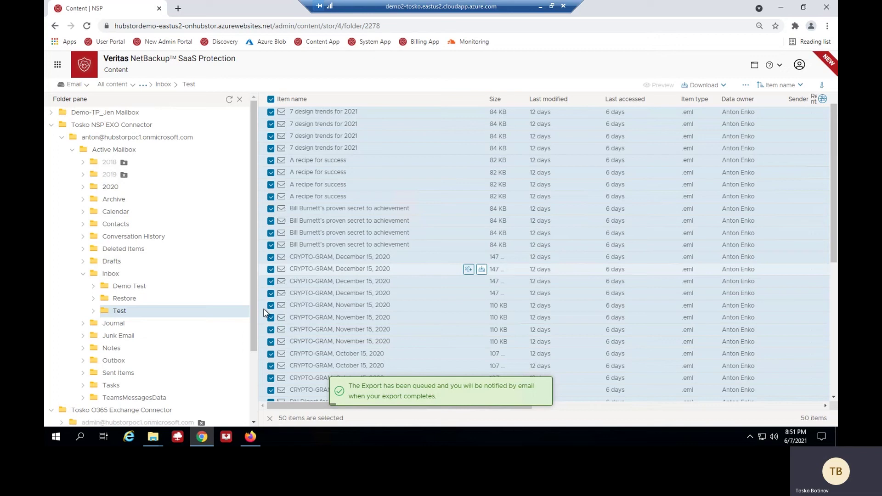
{"action": "left_click", "coordinate": [250, 437]}
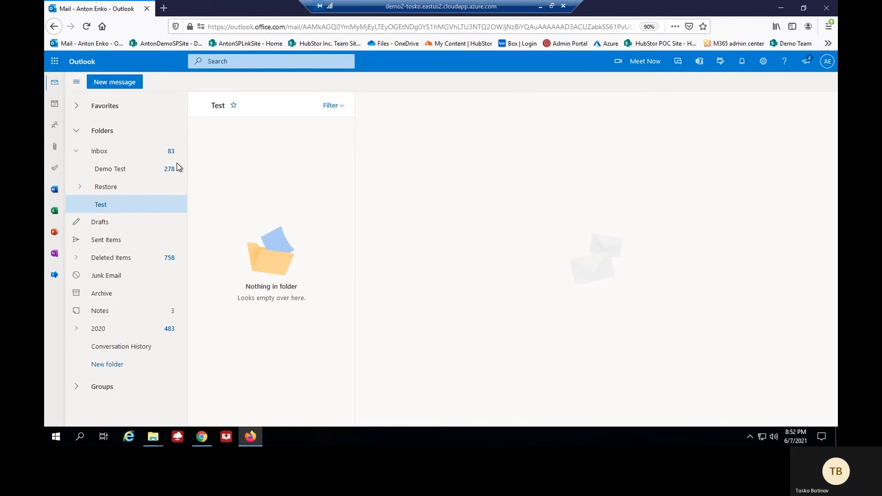
Step: Reload Outlook and expand the Inbox to see restored emails reappearing in Test
{"action": "left_click", "coordinate": [88, 29]}
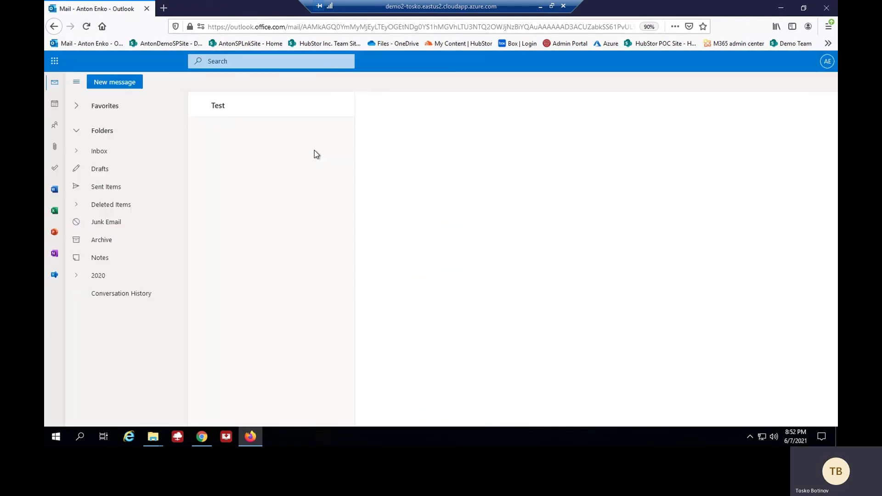
{"action": "left_click", "coordinate": [76, 151]}
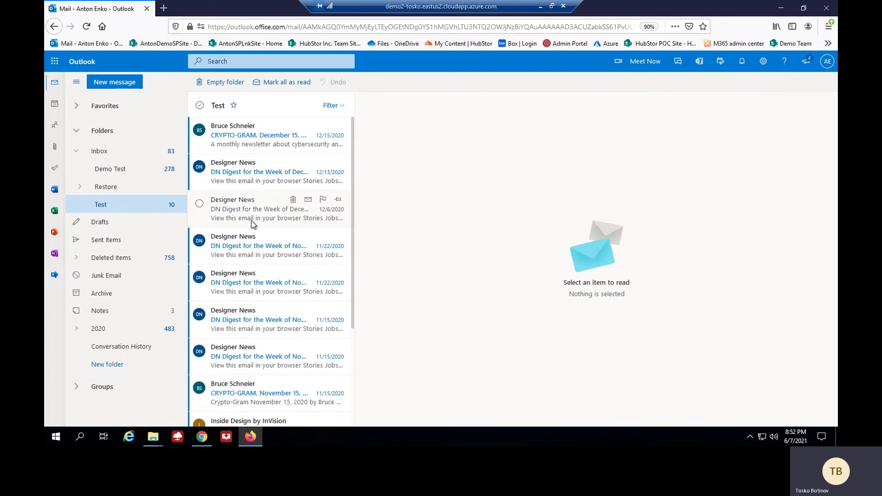
Step: Open the Analytics Storage overview showing 325.22 GB across 445,766 items
{"action": "left_click", "coordinate": [200, 439]}
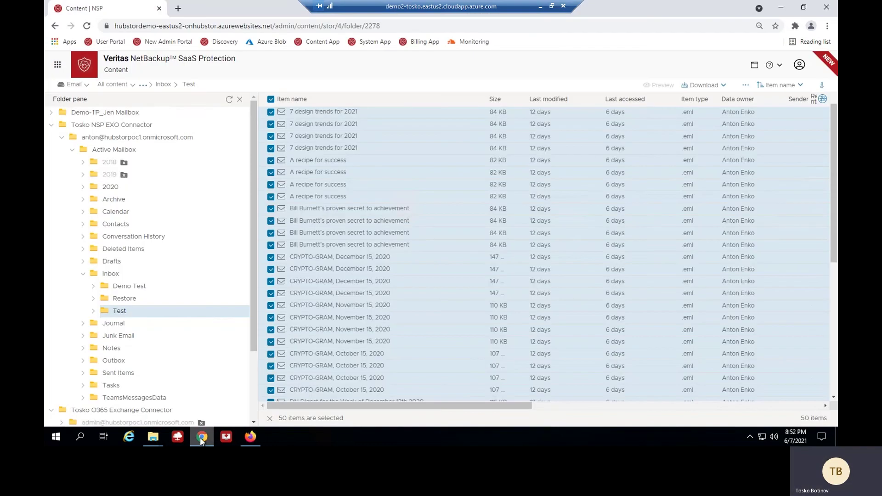
{"action": "left_click", "coordinate": [88, 70]}
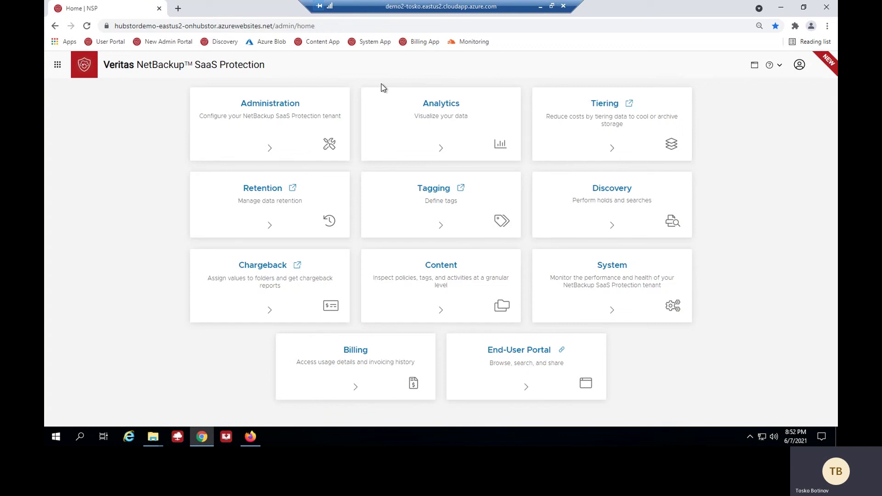
{"action": "left_click", "coordinate": [452, 103]}
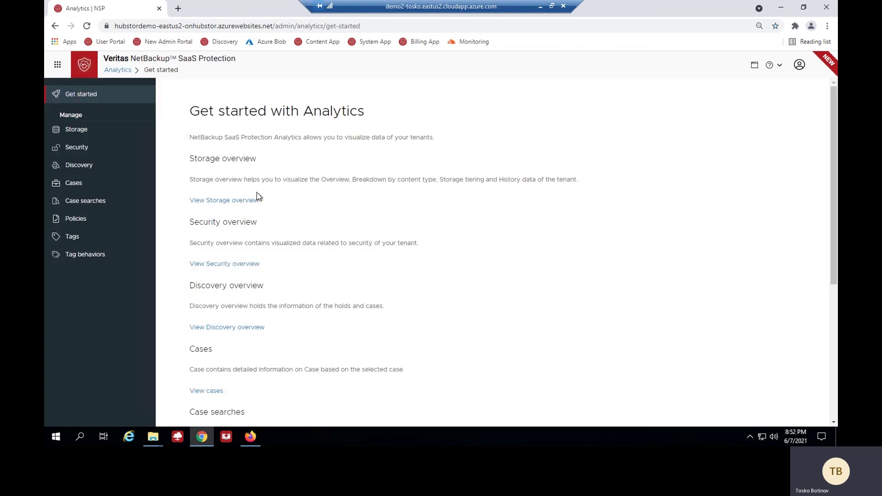
{"action": "left_click", "coordinate": [247, 200]}
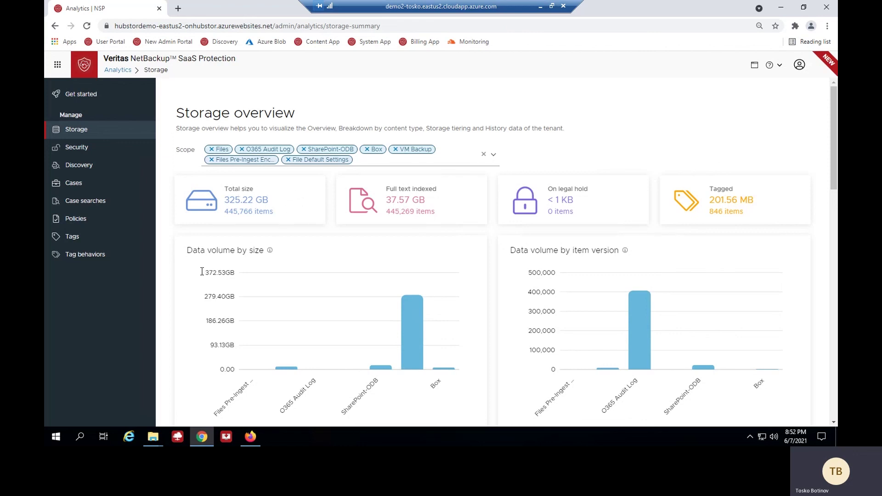
{"action": "scroll", "coordinate": [178, 292], "scroll_direction": "down", "scroll_amount": 6}
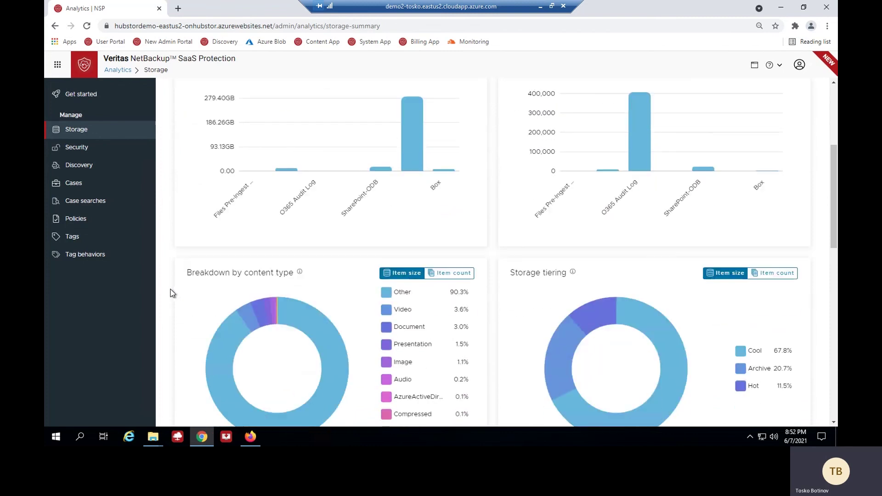
{"action": "scroll", "coordinate": [170, 293], "scroll_direction": "down", "scroll_amount": 1}
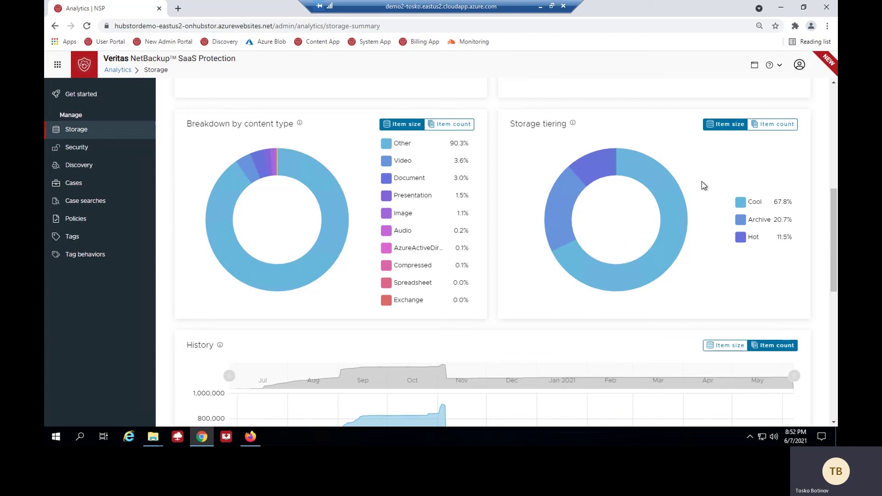
{"action": "scroll", "coordinate": [641, 202], "scroll_direction": "down", "scroll_amount": 4}
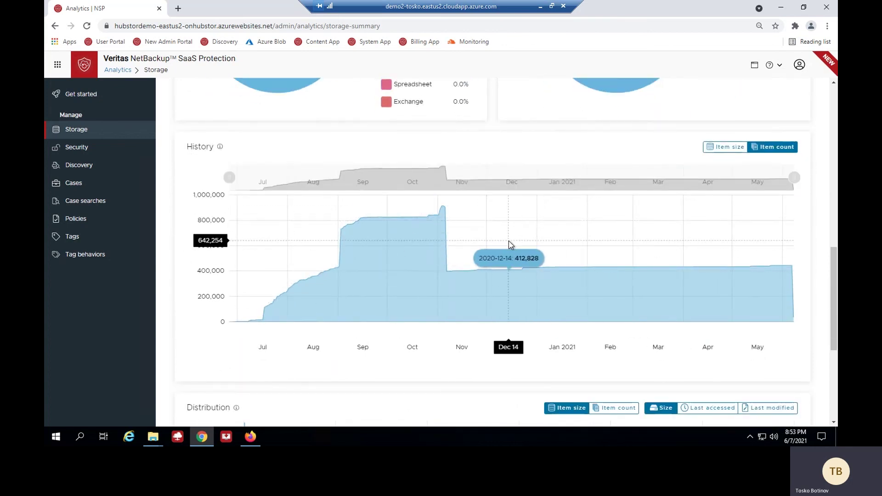
{"action": "scroll", "coordinate": [508, 241], "scroll_direction": "up", "scroll_amount": 7}
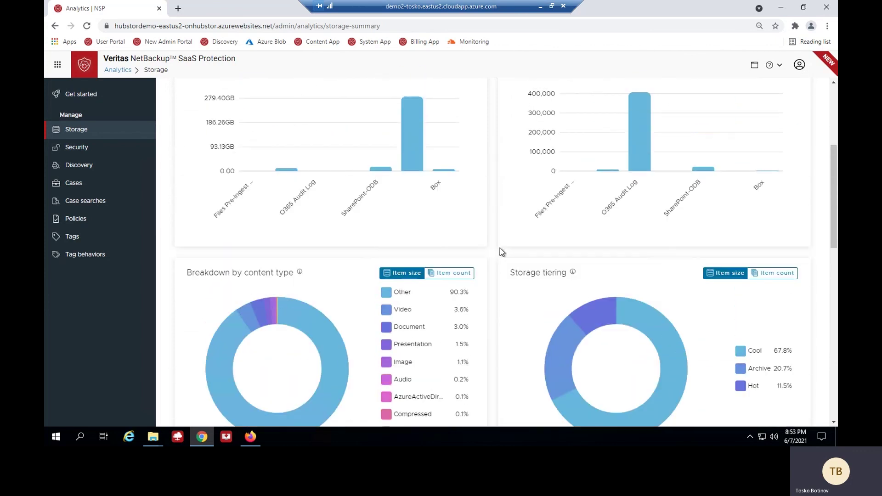
{"action": "scroll", "coordinate": [501, 251], "scroll_direction": "up", "scroll_amount": 4}
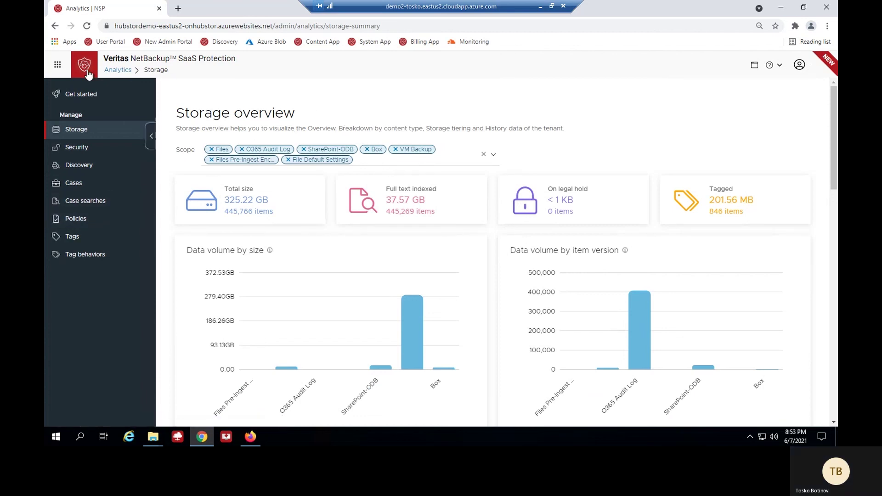
Step: Go Home, open Discovery and begin an ad hoc search scoped to All content
{"action": "left_click", "coordinate": [147, 156]}
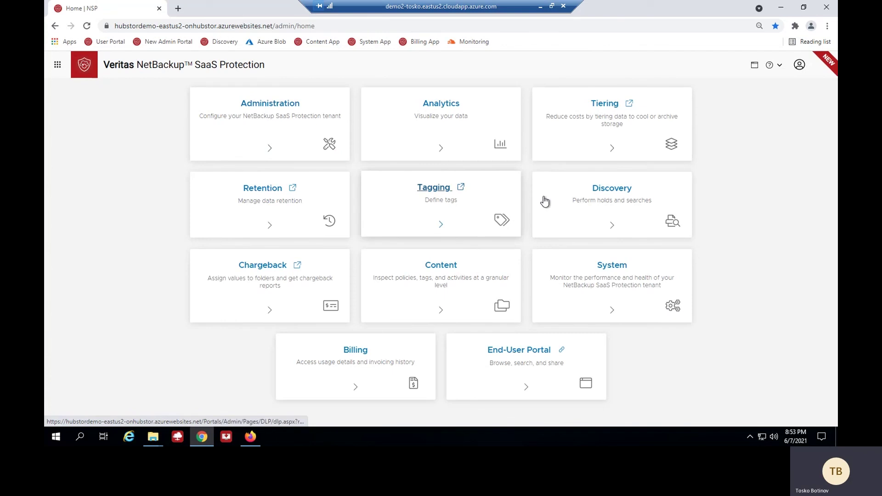
{"action": "left_click", "coordinate": [607, 194]}
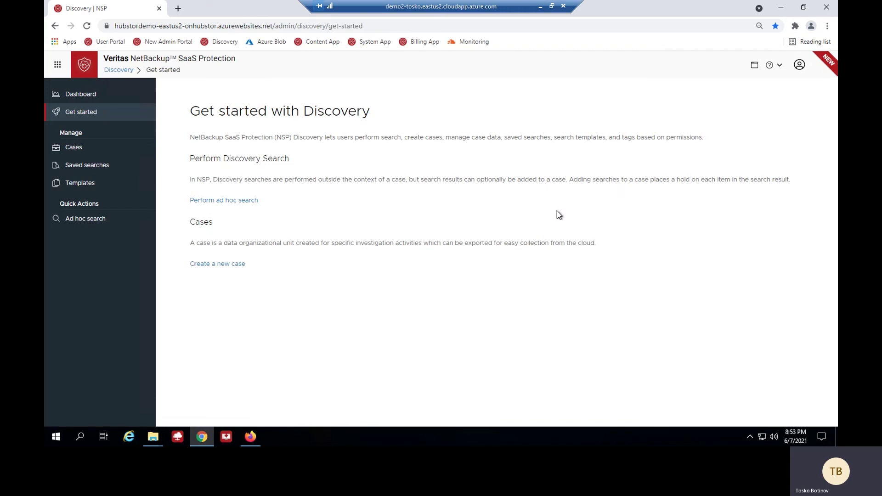
{"action": "left_click", "coordinate": [255, 203]}
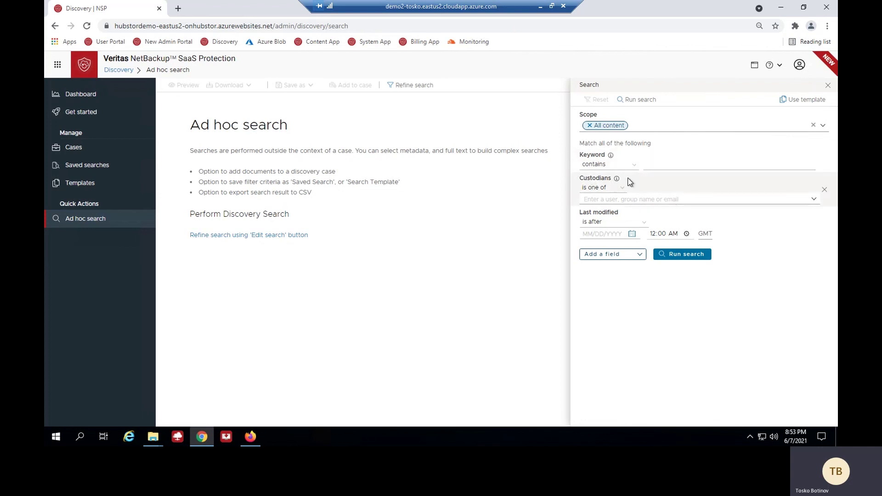
Step: Search with keyword HubStor and scope limited to Email, getting 9,604 matching emails
{"action": "left_click", "coordinate": [681, 165]}
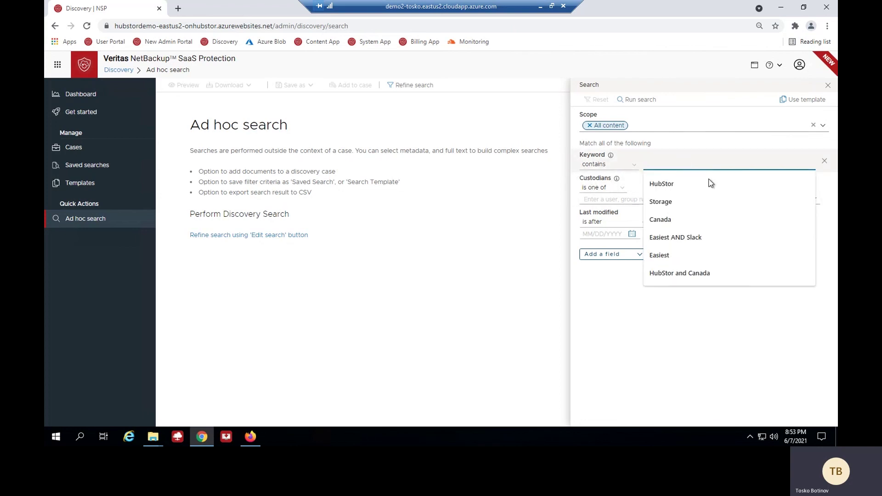
{"action": "left_click", "coordinate": [684, 184]}
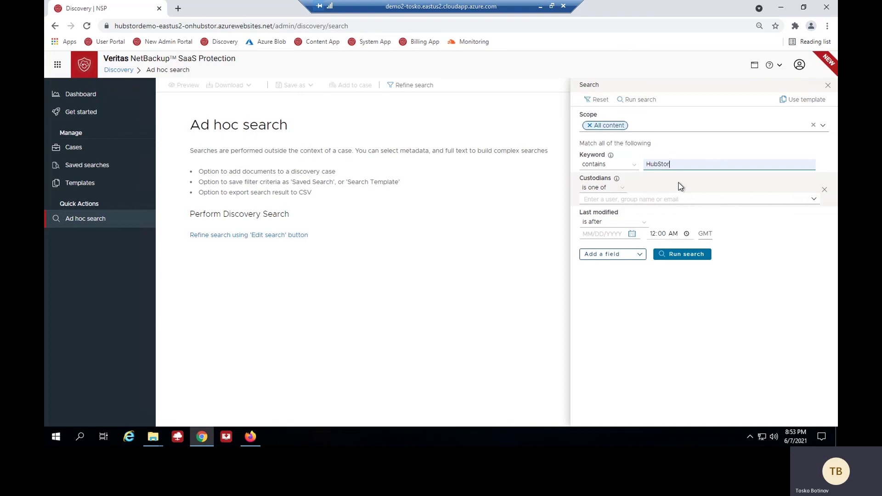
{"action": "left_click", "coordinate": [667, 128]}
{"action": "left_click", "coordinate": [604, 184]}
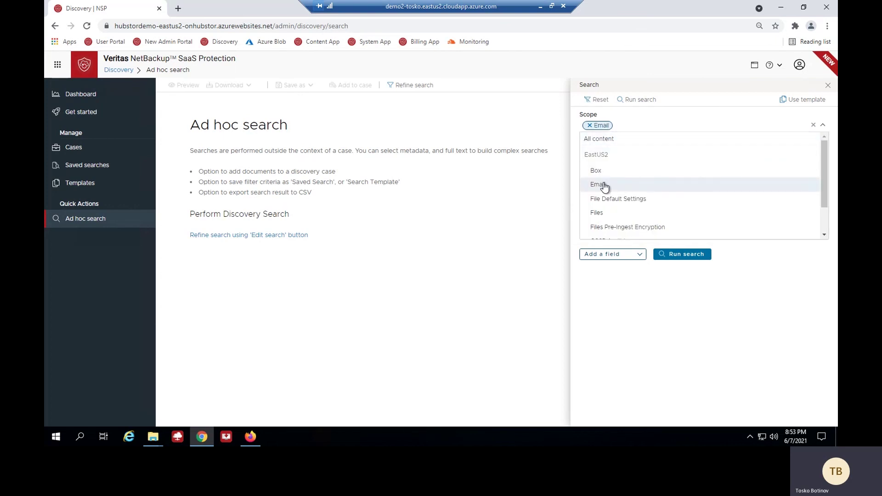
{"action": "left_click", "coordinate": [605, 317]}
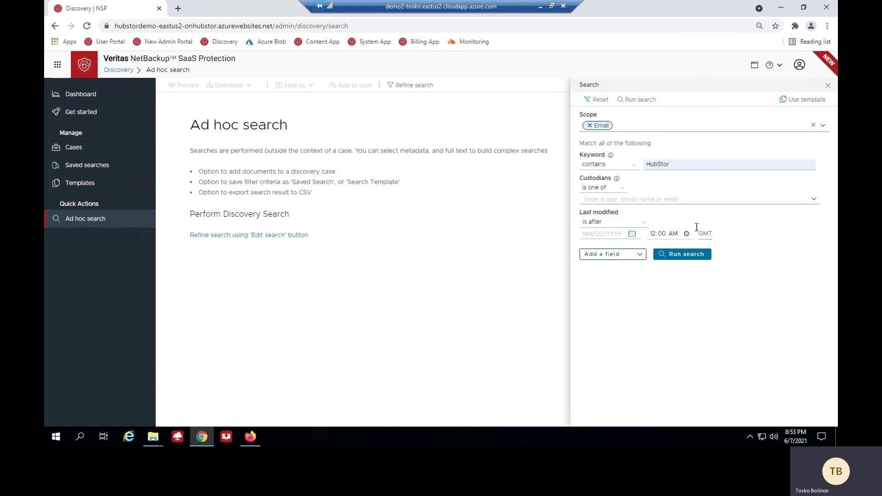
{"action": "left_click", "coordinate": [689, 255]}
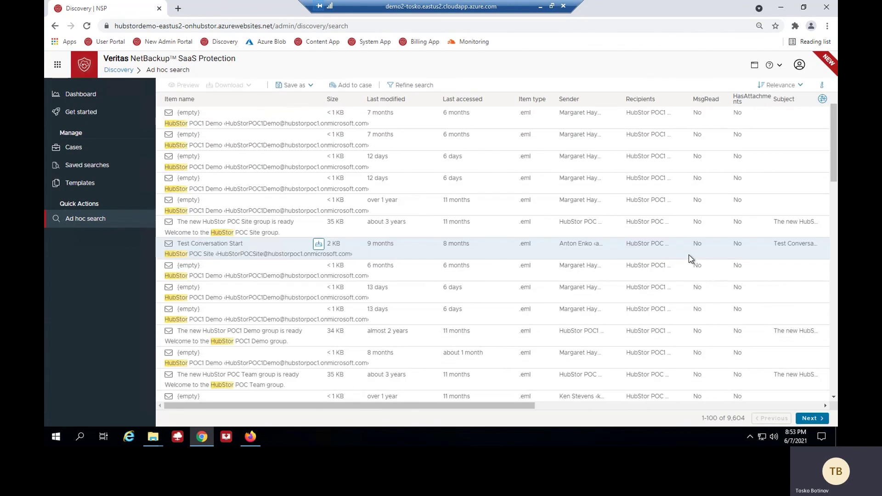
Step: Refine the search with a Sender condition for the chosen sender's name, cutting results to 455
{"action": "left_click", "coordinate": [422, 90]}
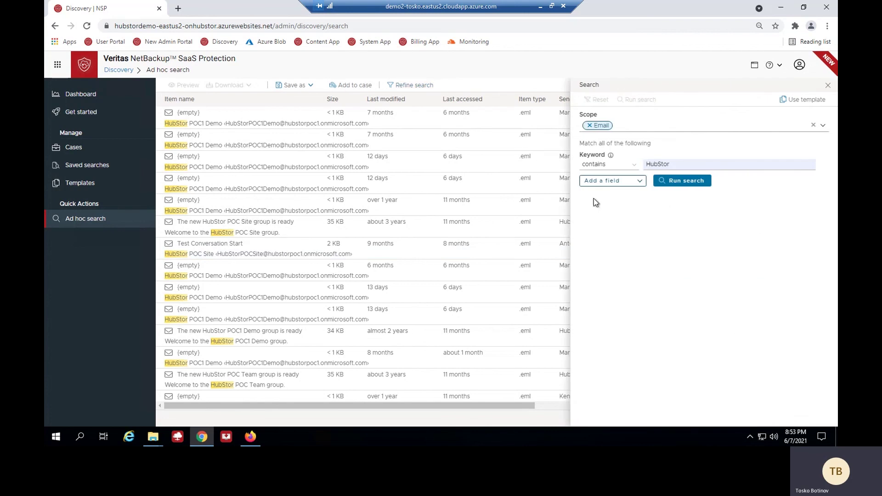
{"action": "left_click", "coordinate": [640, 182]}
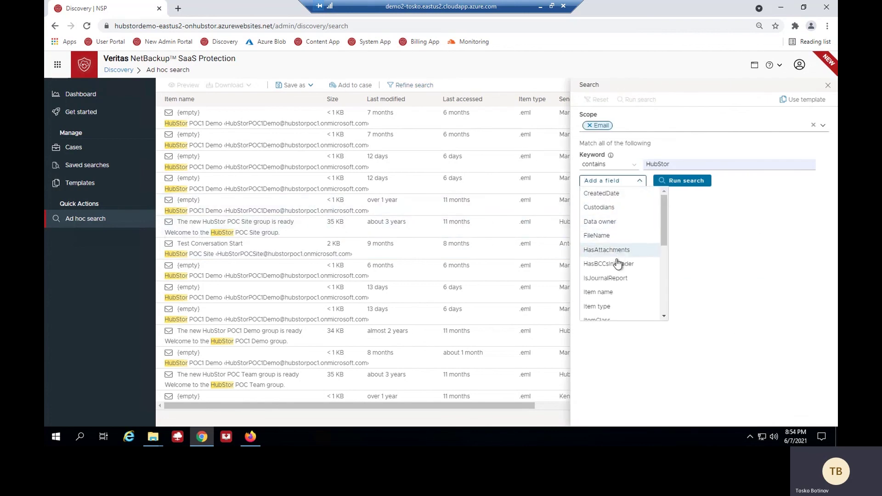
{"action": "scroll", "coordinate": [618, 313], "scroll_direction": "down", "scroll_amount": 4}
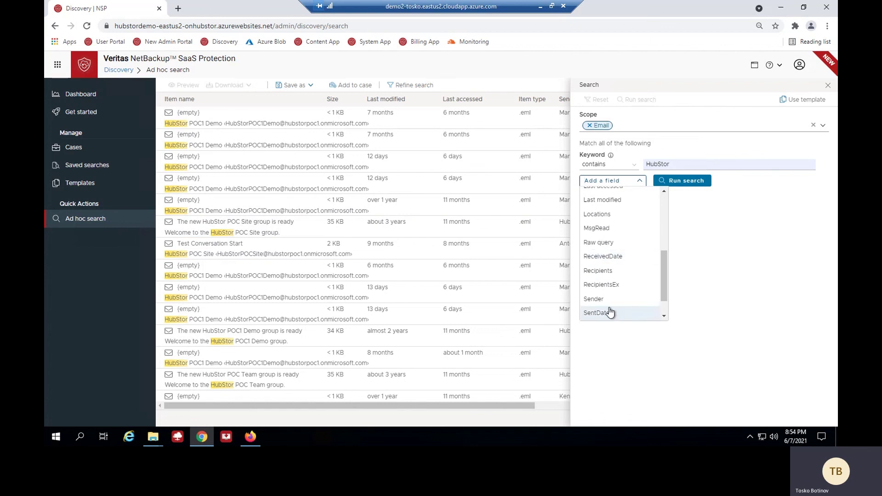
{"action": "left_click", "coordinate": [606, 302]}
{"action": "left_click", "coordinate": [709, 187]}
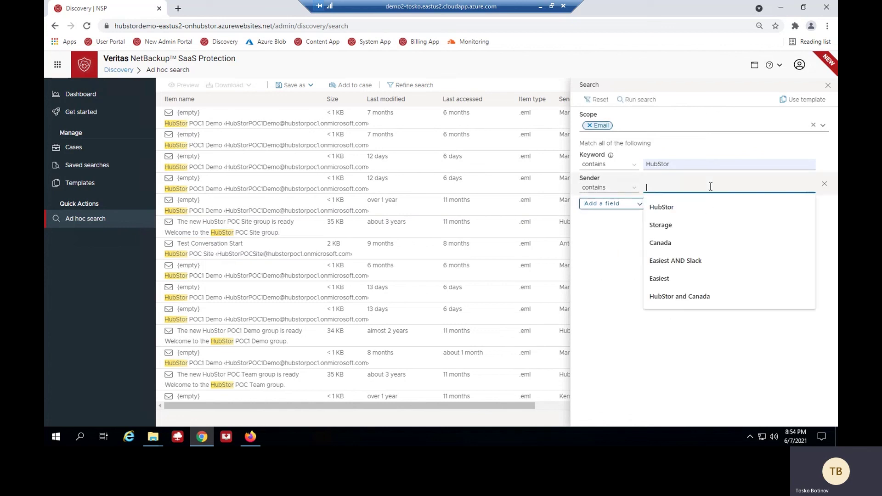
{"action": "type", "text": "Geoff"}
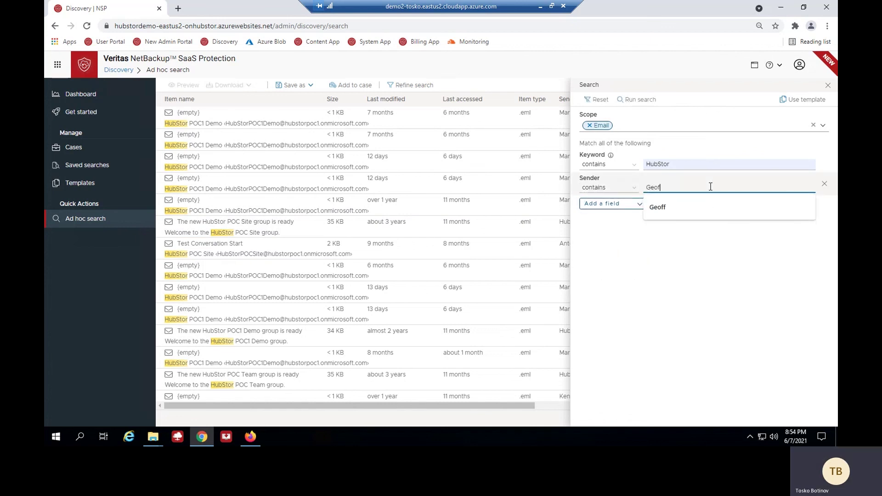
{"action": "left_click", "coordinate": [687, 203]}
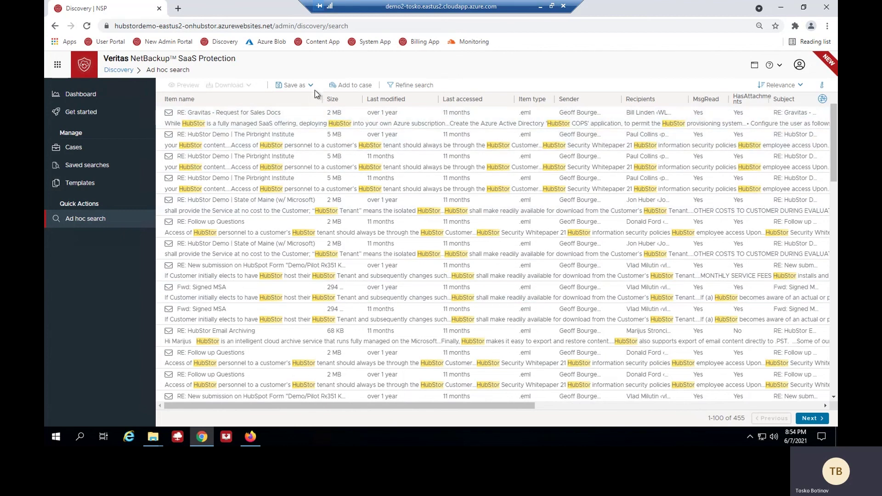
Step: Close the Save as options without saving the search and return to the portal home page
{"action": "left_click", "coordinate": [294, 85]}
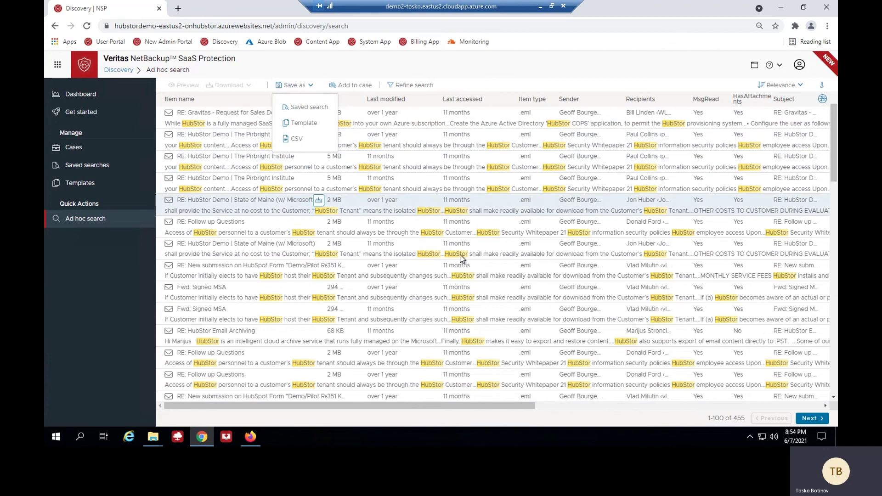
{"action": "left_click", "coordinate": [498, 86]}
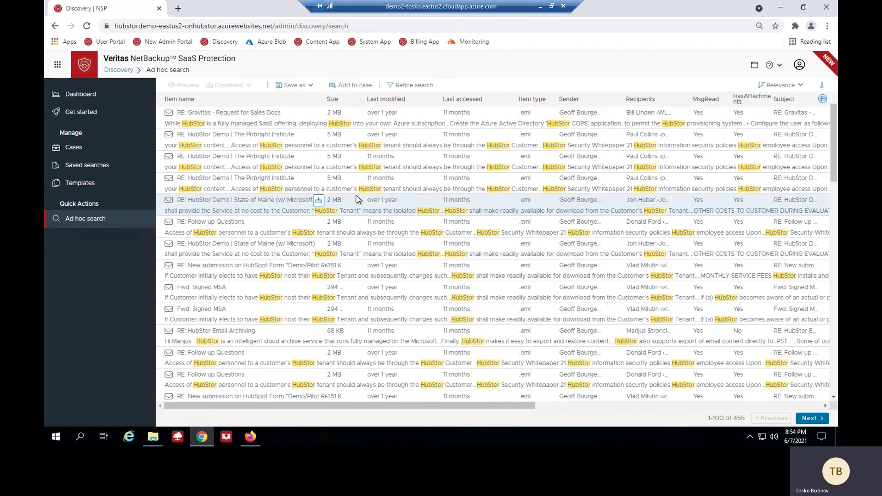
{"action": "left_click", "coordinate": [84, 65]}
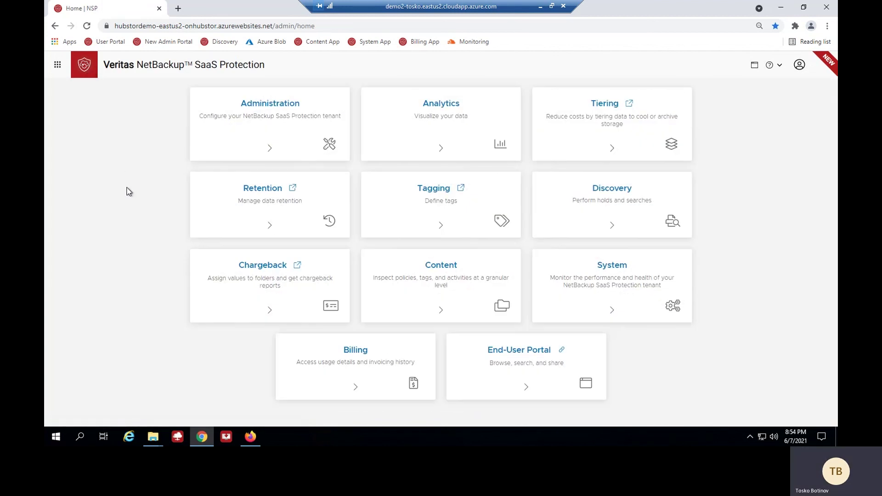